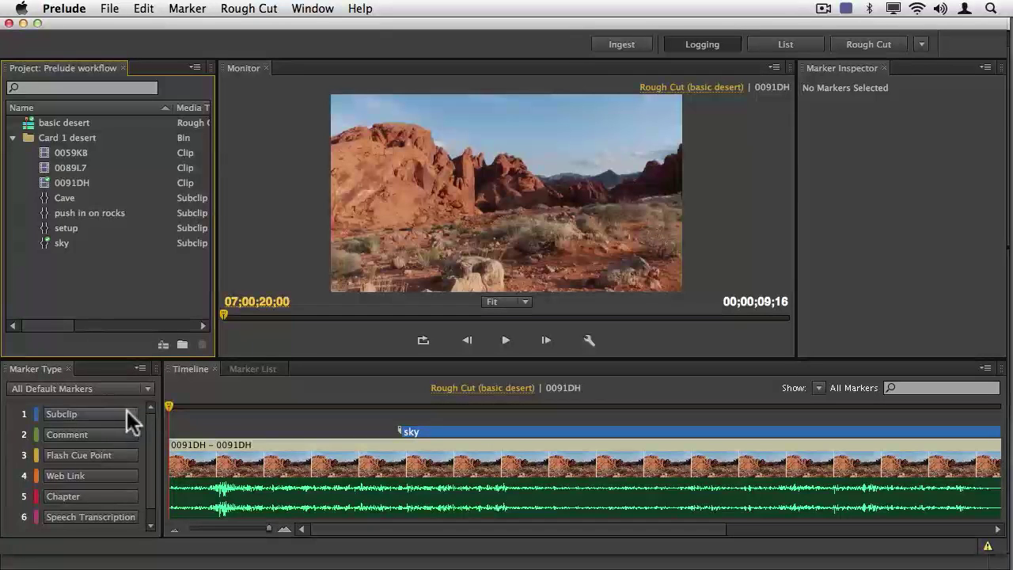
Preview clips 0089L7 and 0091DH, then load clip 0059KB into the Monitor and Timeline
click(38, 148)
click(42, 168)
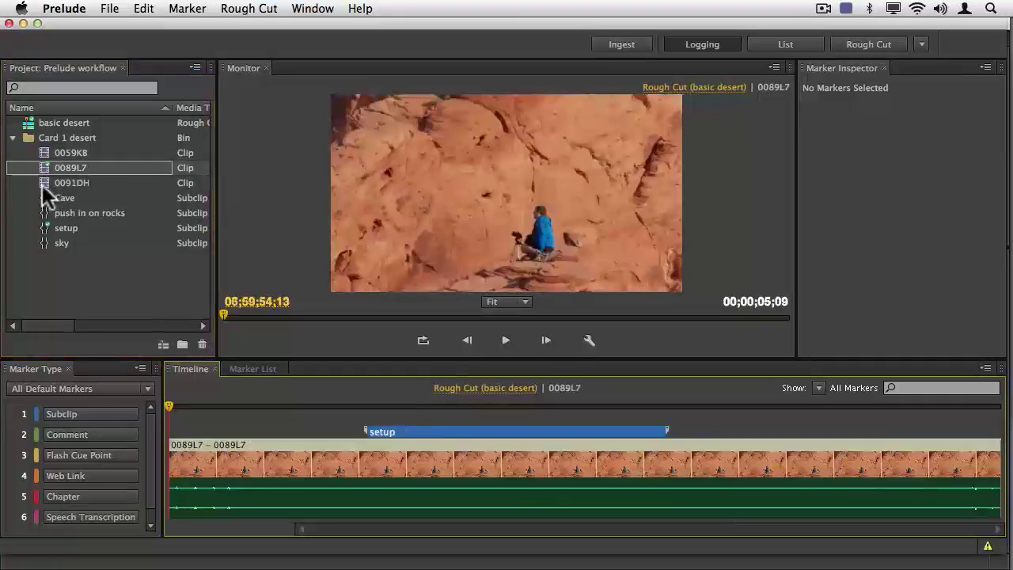
click(43, 187)
click(42, 187)
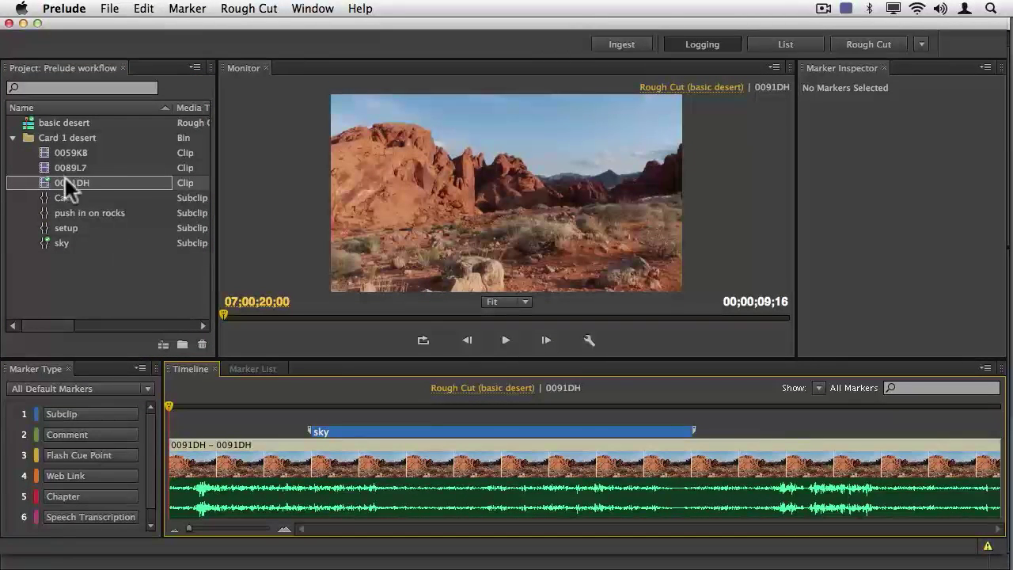
click(42, 151)
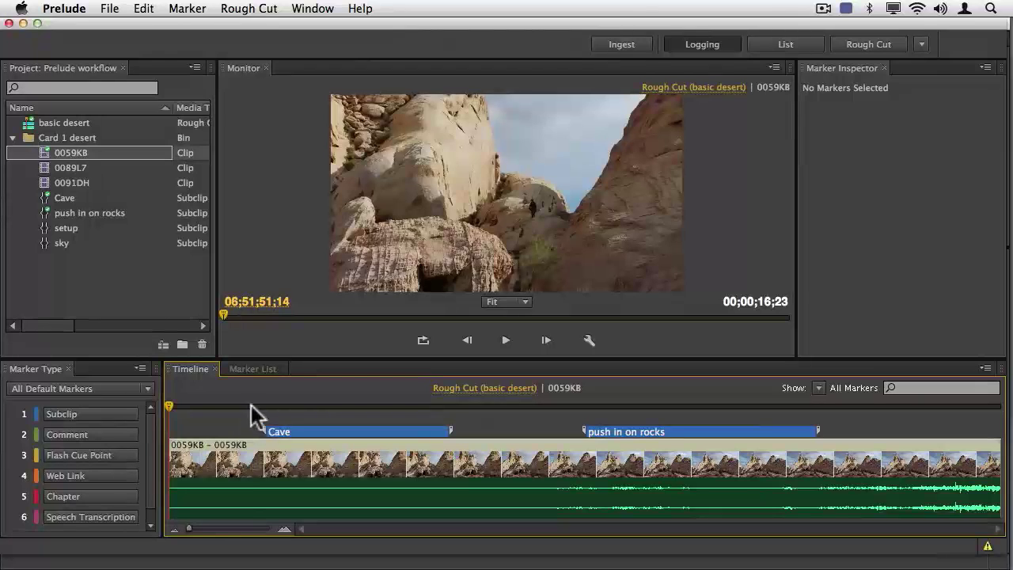
Add a 'Needs CC' comment marker spanning a section of clip 0059KB
drag(251, 406, 313, 406)
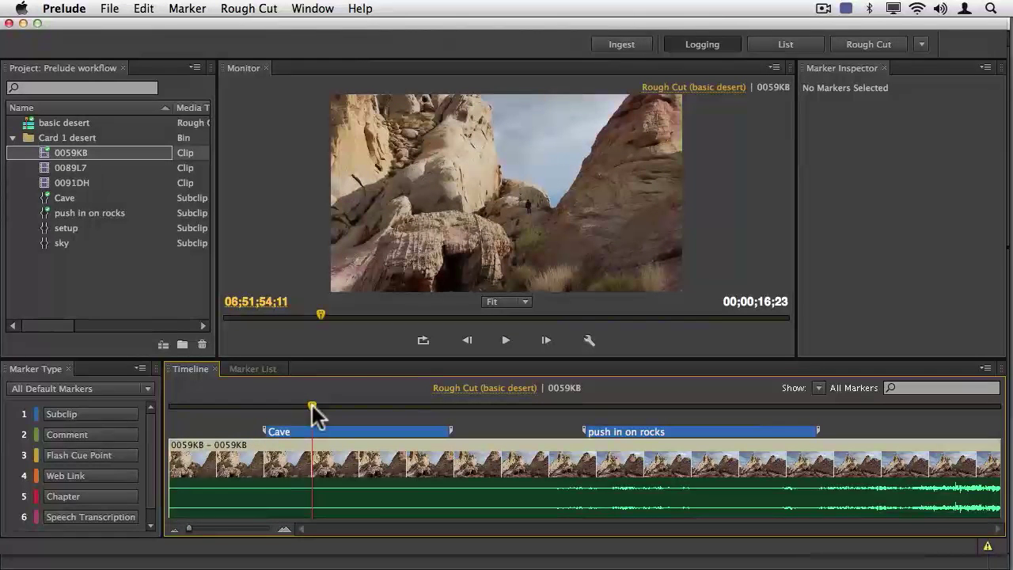
key(2)
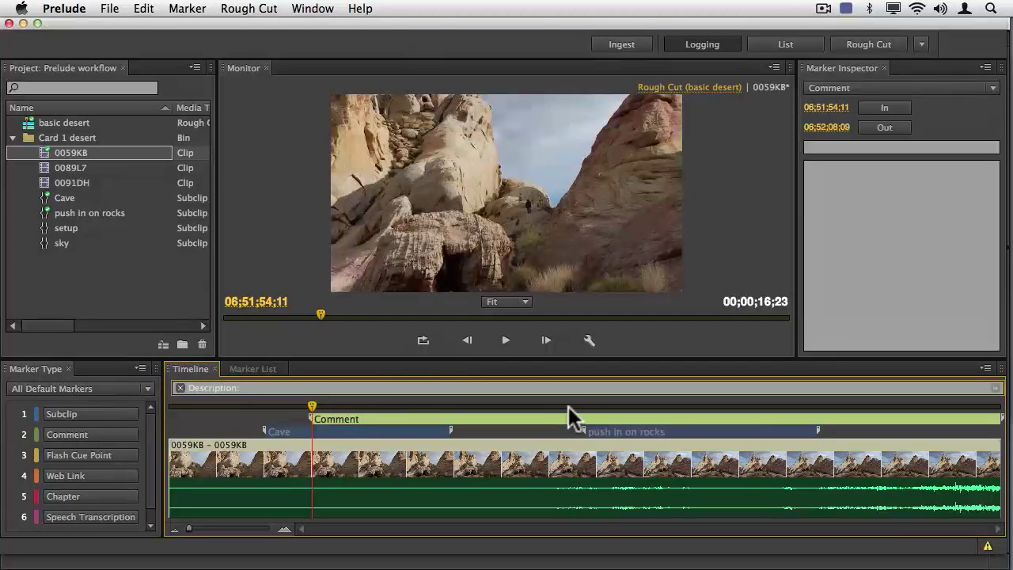
text(Needs CC)
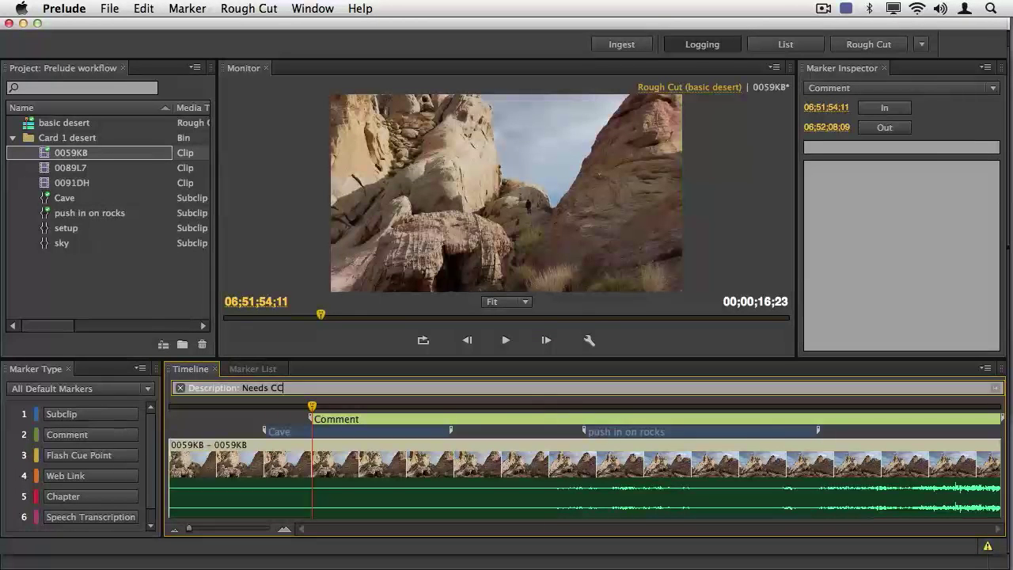
mouse_move(661, 402)
mouse_down()
mouse_move(810, 396)
mouse_move(749, 400)
mouse_up()
key(o)
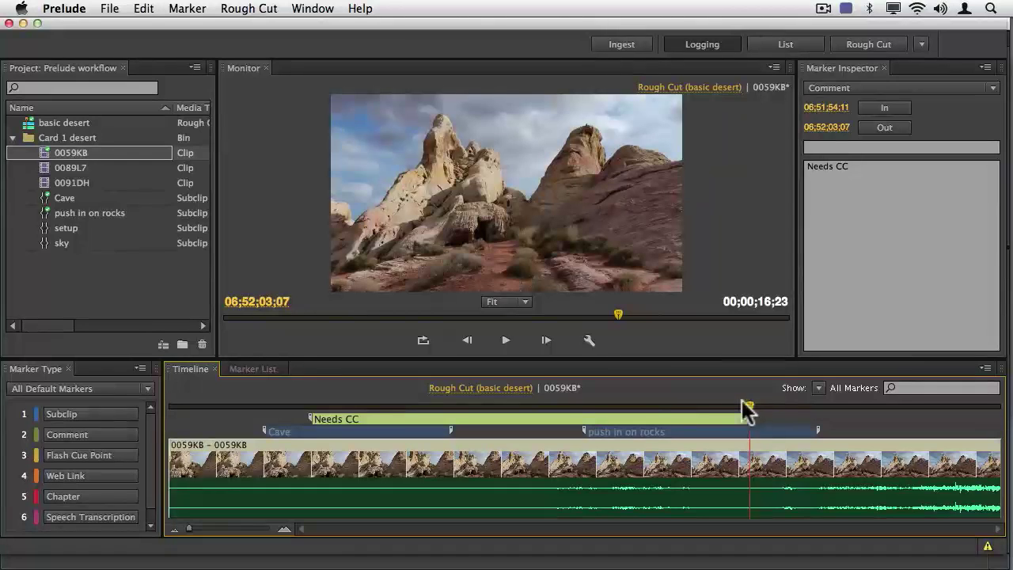
Save the Prelude project and switch to Premiere Pro
click(110, 8)
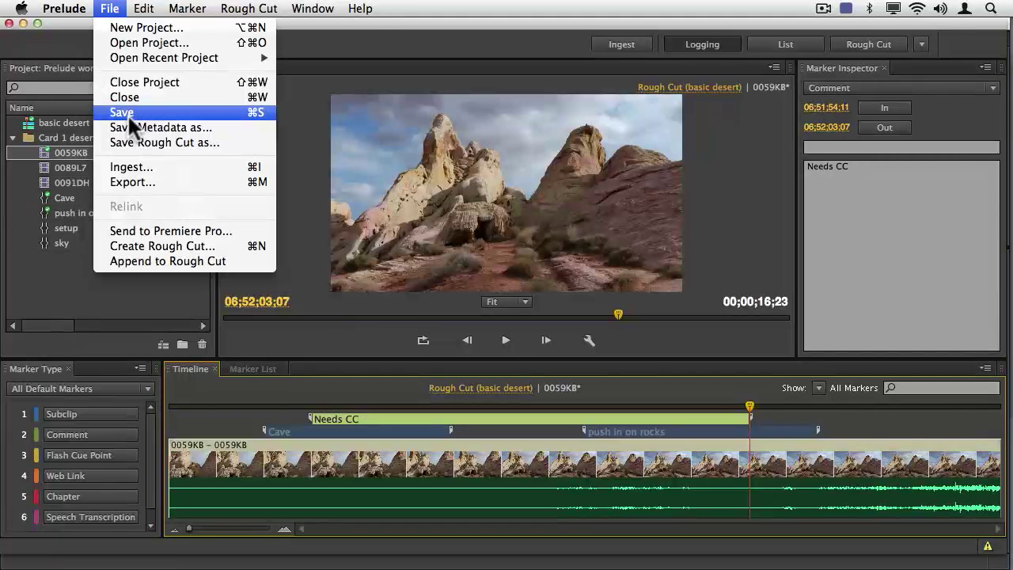
click(128, 114)
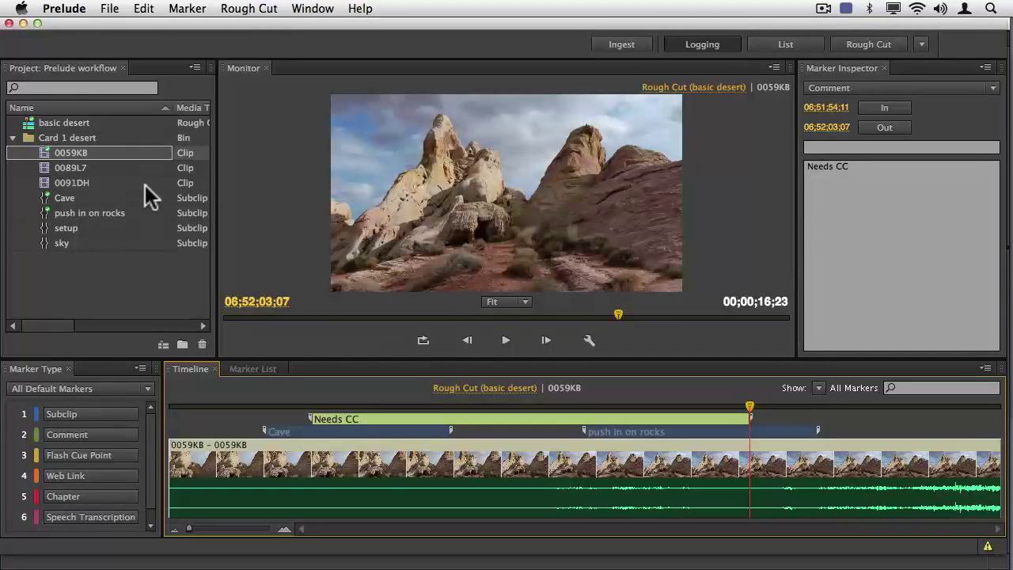
key(super+Tab)
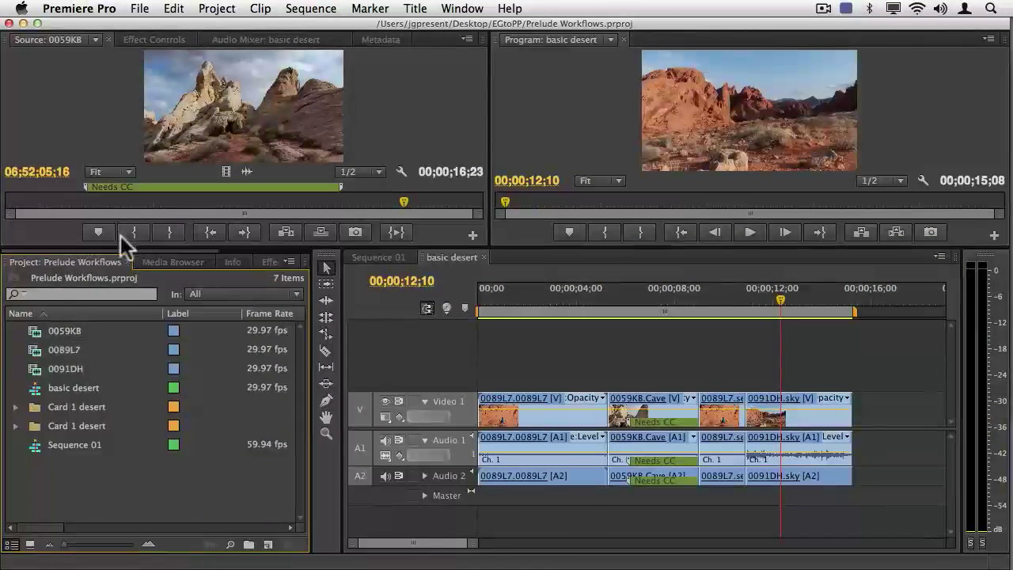
Inspect the Needs CC marker details on clip 0059KB in the Source monitor, then return to Prelude
click(131, 188)
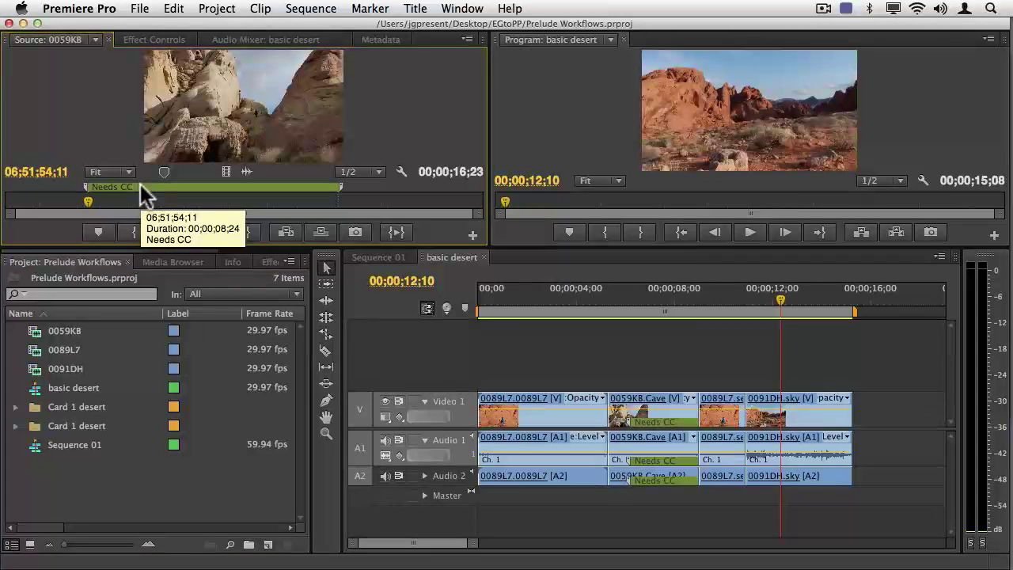
double_click(142, 187)
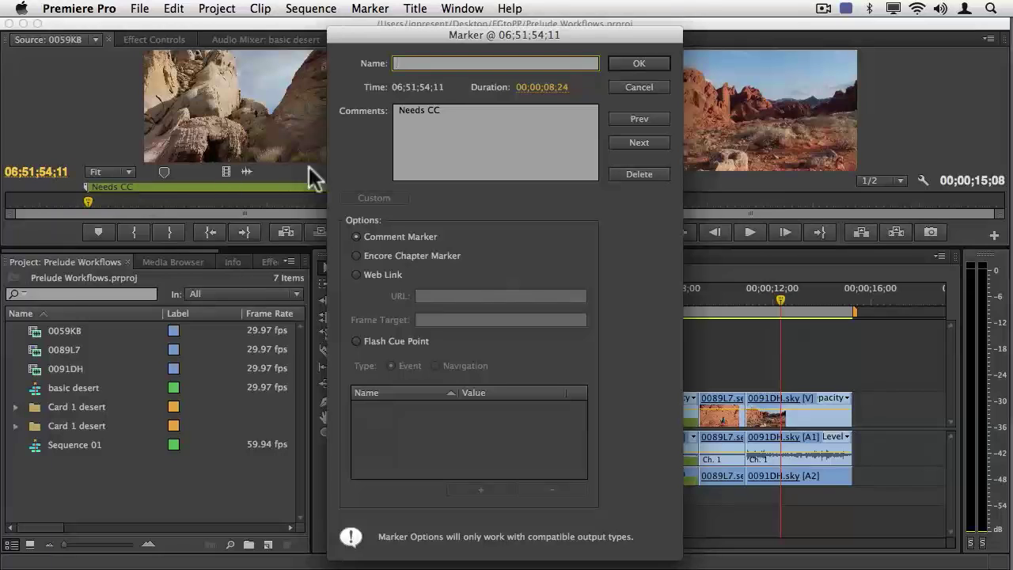
click(639, 70)
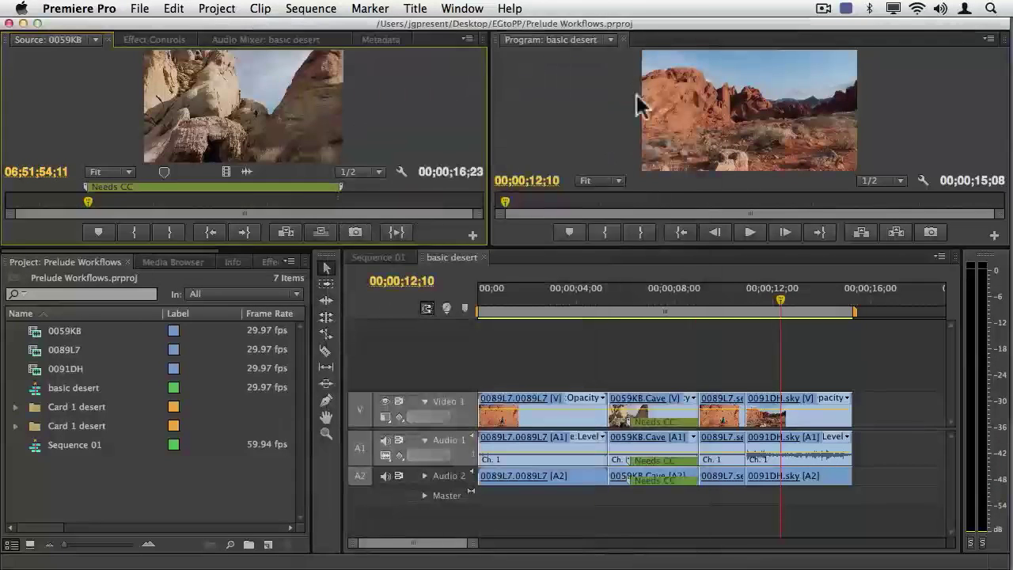
key(super+Tab)
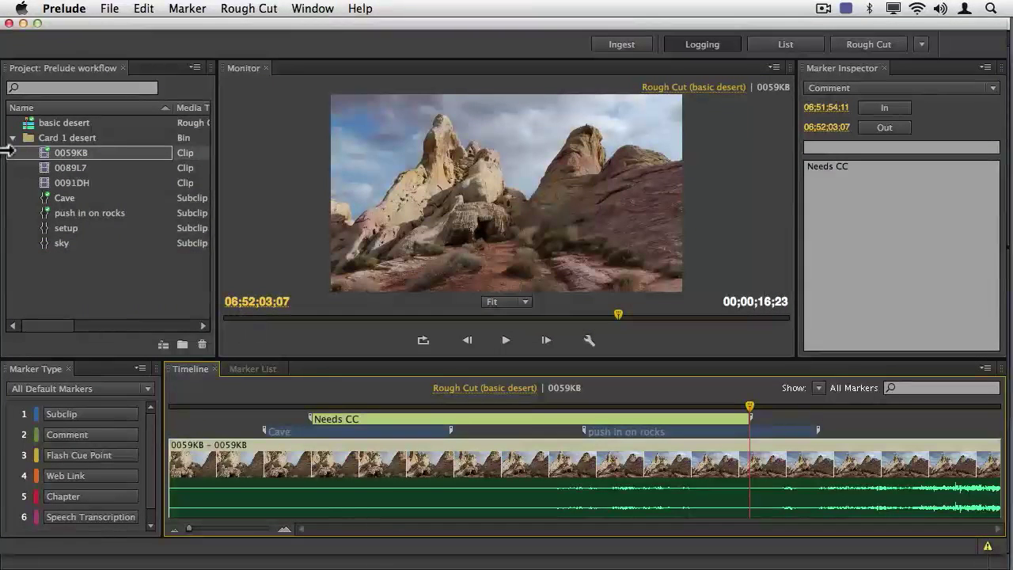
Open clip 0089L7 and position the playhead where the new comment starts
click(47, 174)
double_click(47, 175)
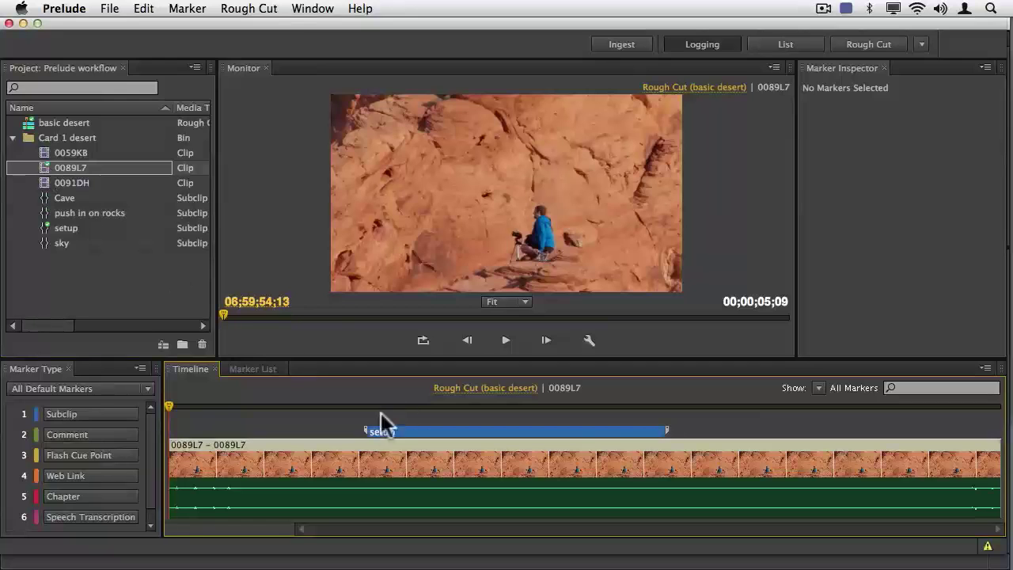
drag(329, 405, 221, 407)
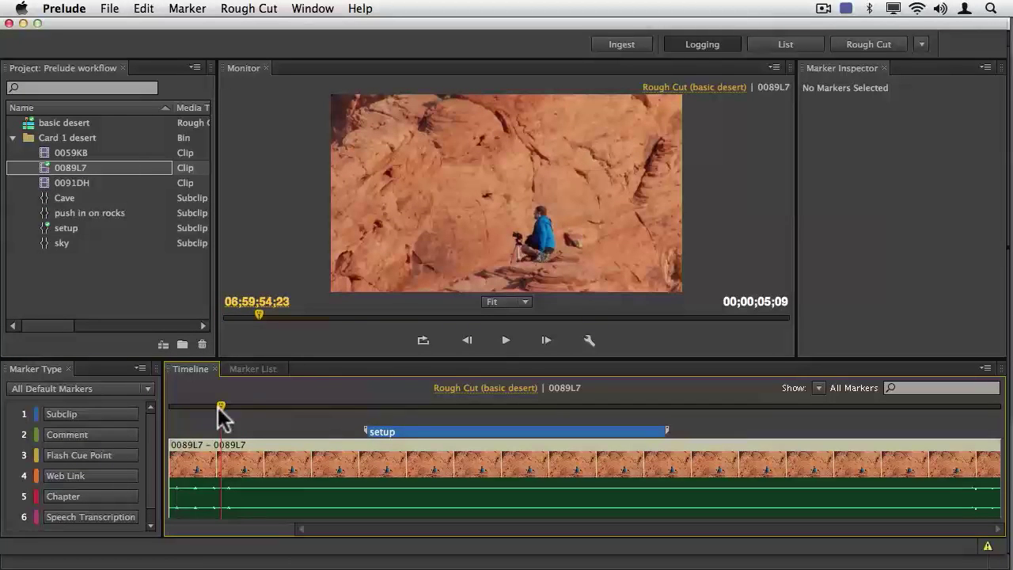
Add a 'Windy' comment marker reading 'We're going to need to adjsut for the', ending later in the clip
click(81, 434)
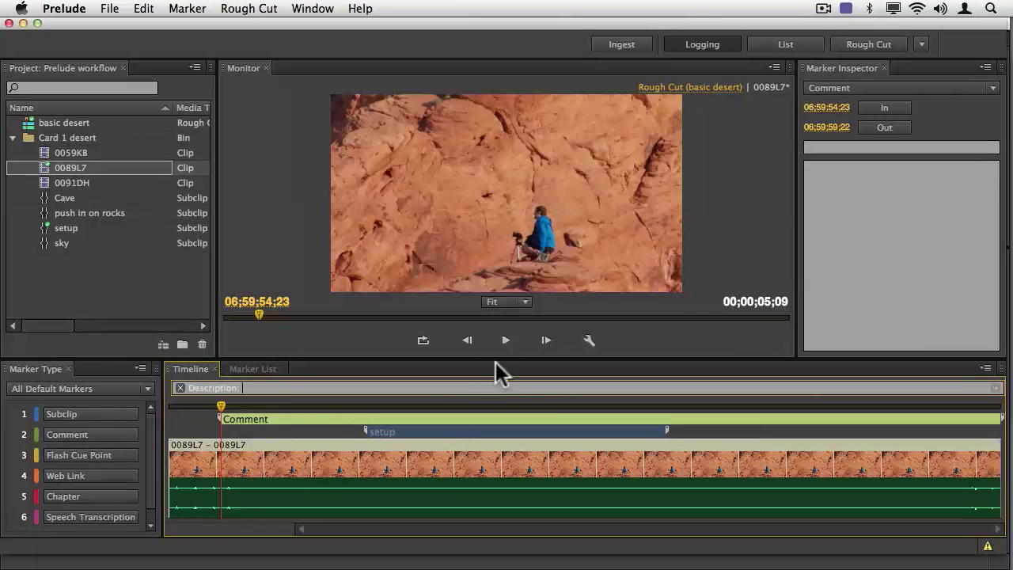
text(windy)
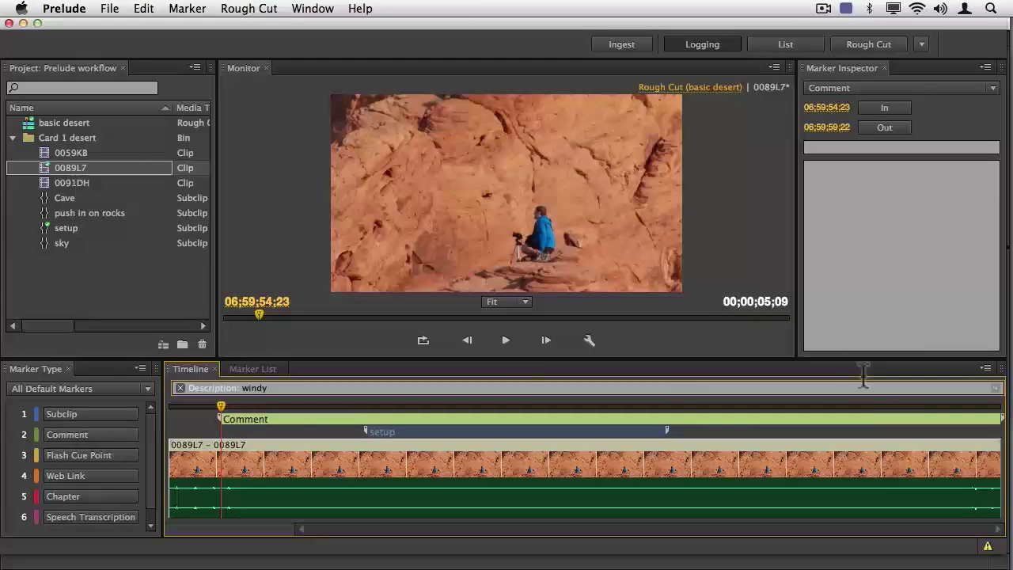
click(848, 304)
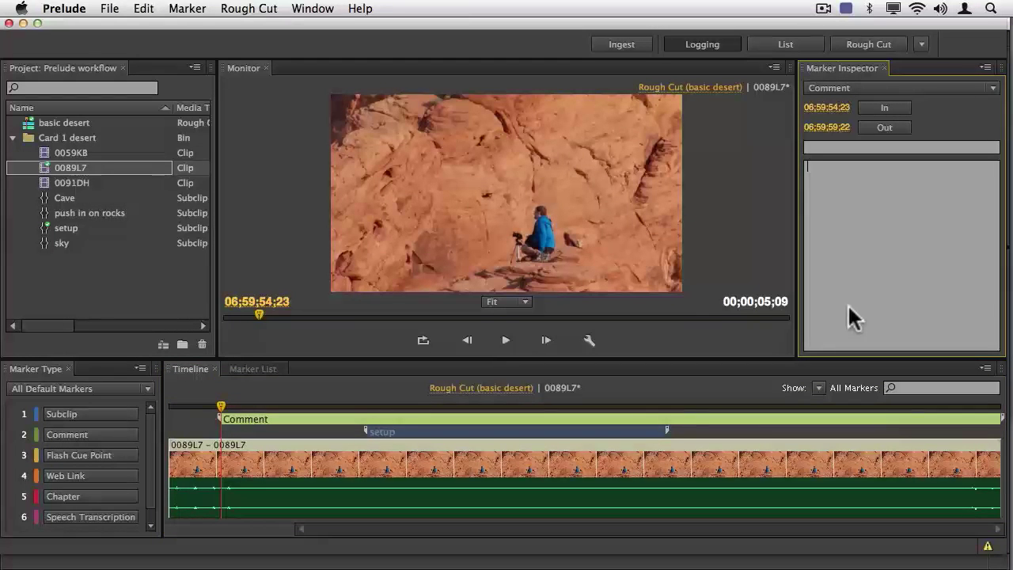
text(We're going to )
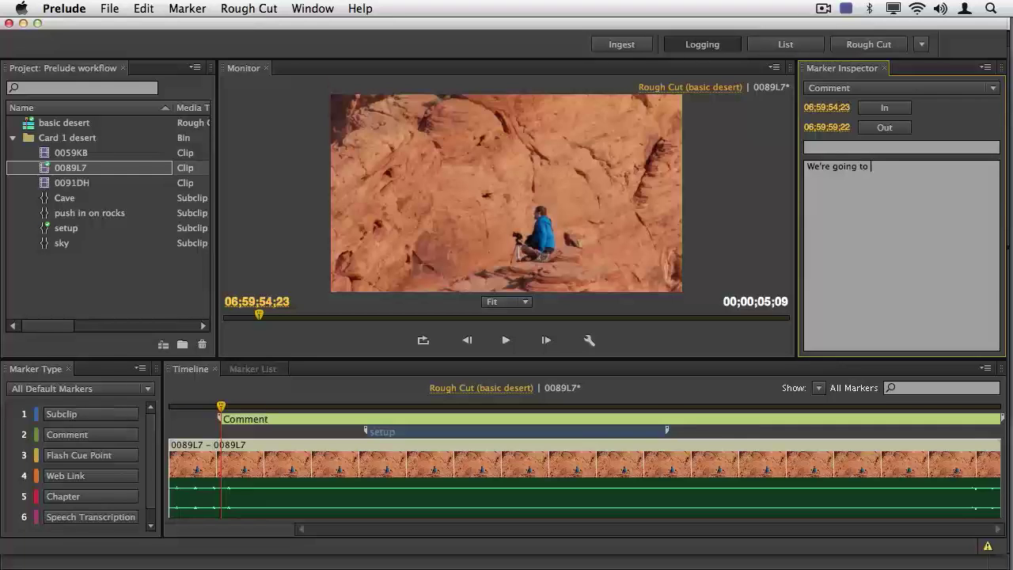
text(need to adjsut for the)
click(875, 143)
text(Windy)
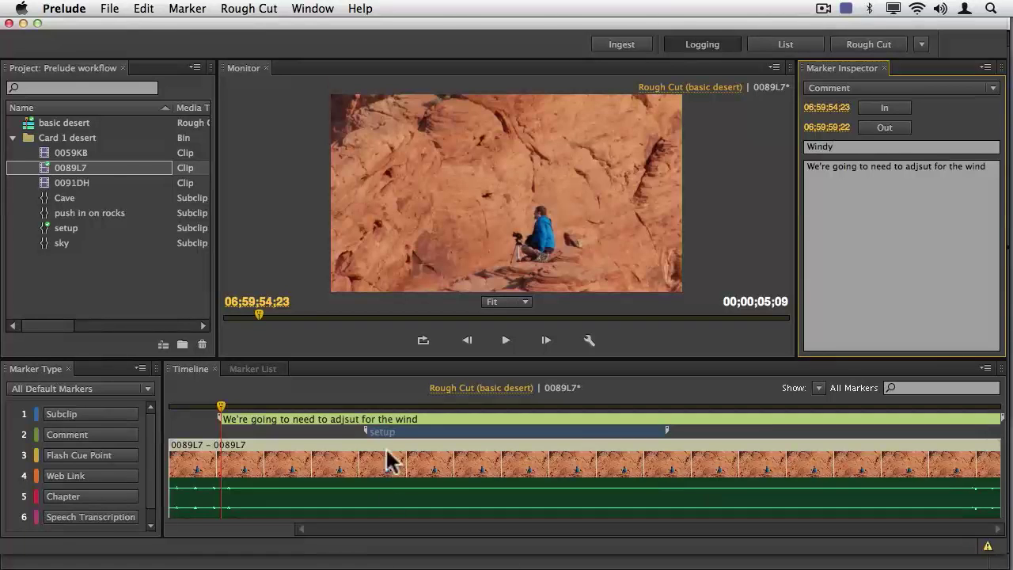
drag(382, 405, 777, 380)
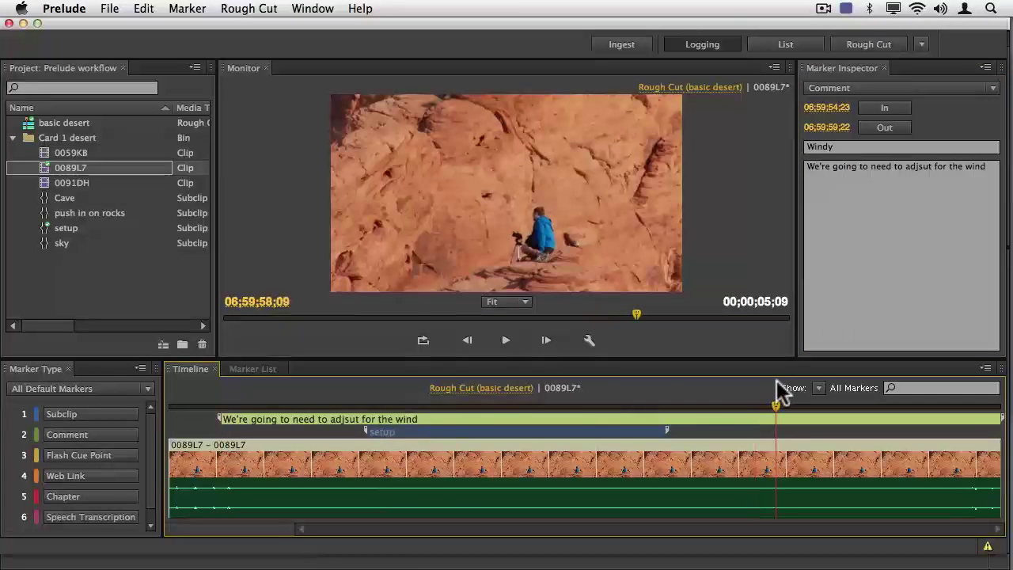
key(o)
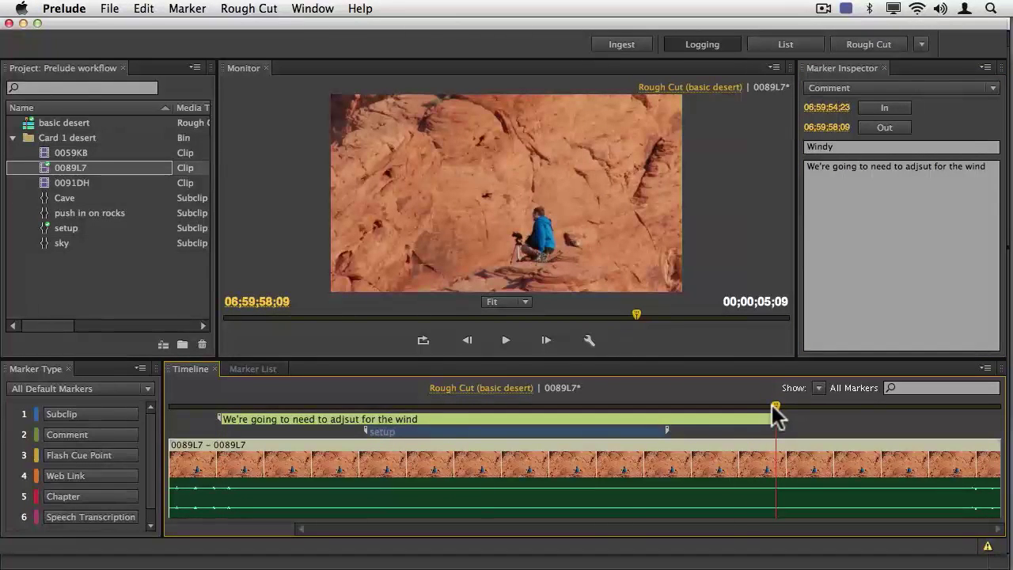
Save the 0089L7 marker changes and load the clip into the source viewer
key(Right)
key(Right)
key(super+s)
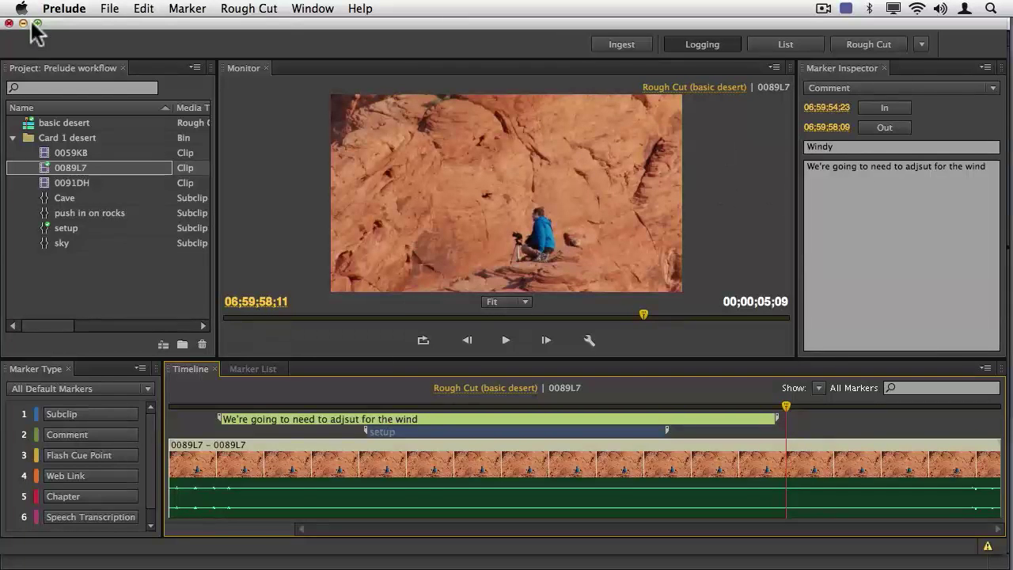
click(109, 9)
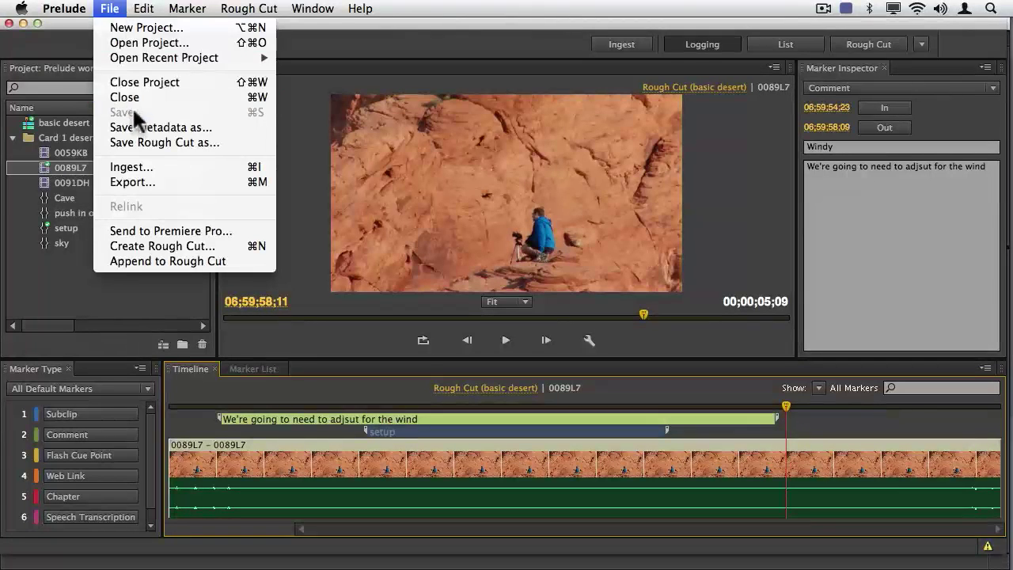
click(108, 10)
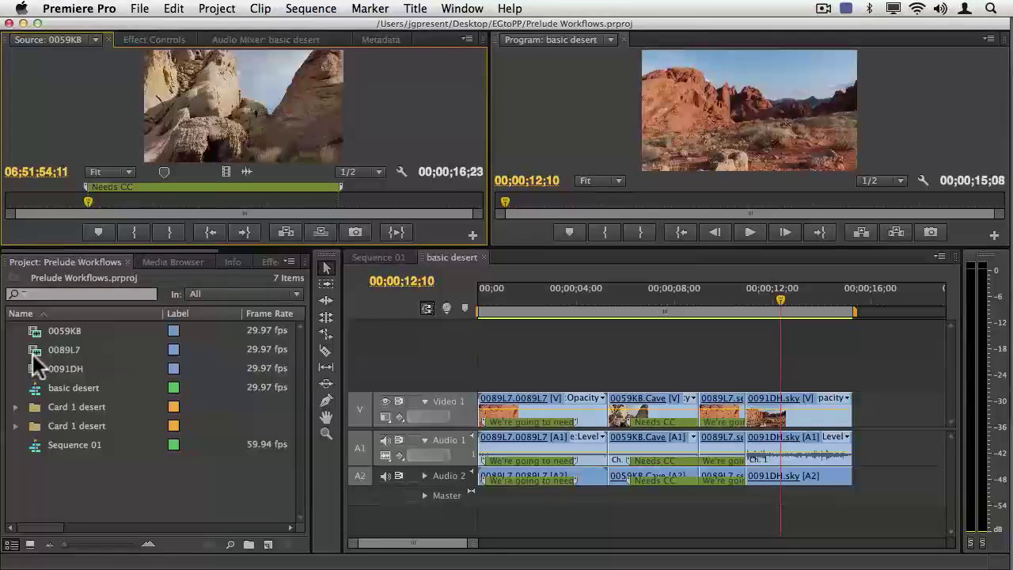
double_click(33, 352)
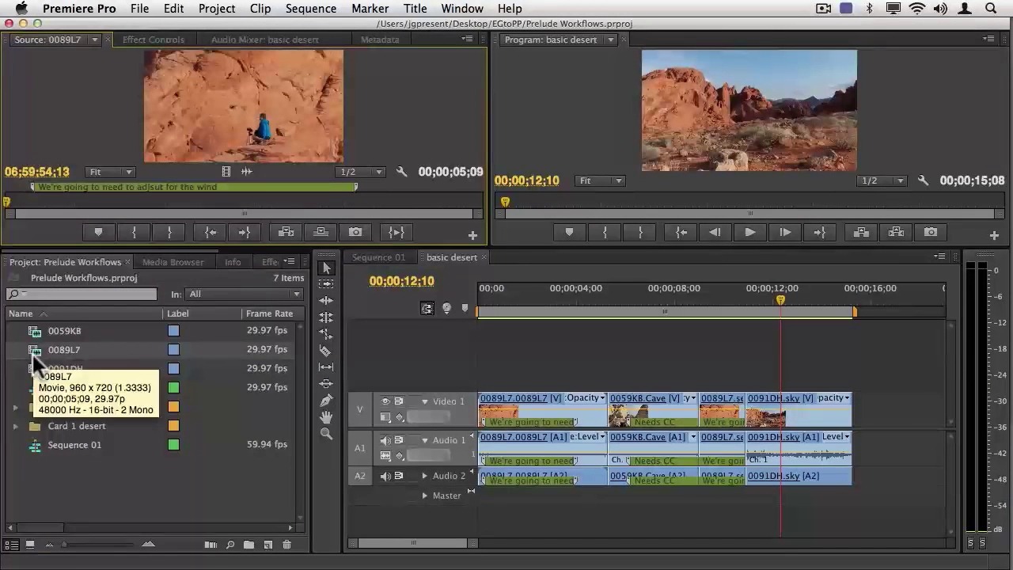
Check the Windy marker on clip 0089L7 in the Source monitor, then return to Prelude
mouse_move(80, 187)
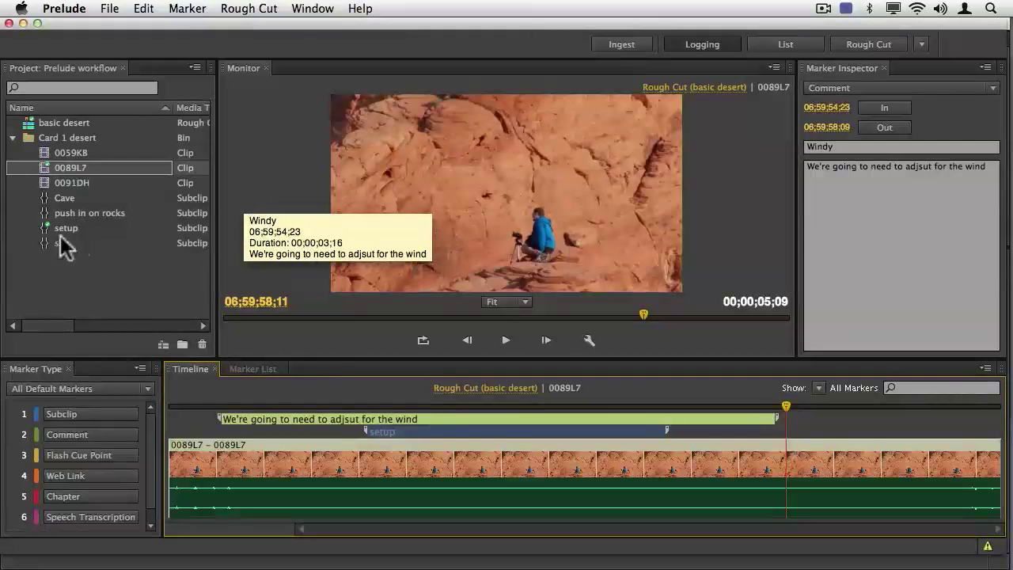
click(74, 271)
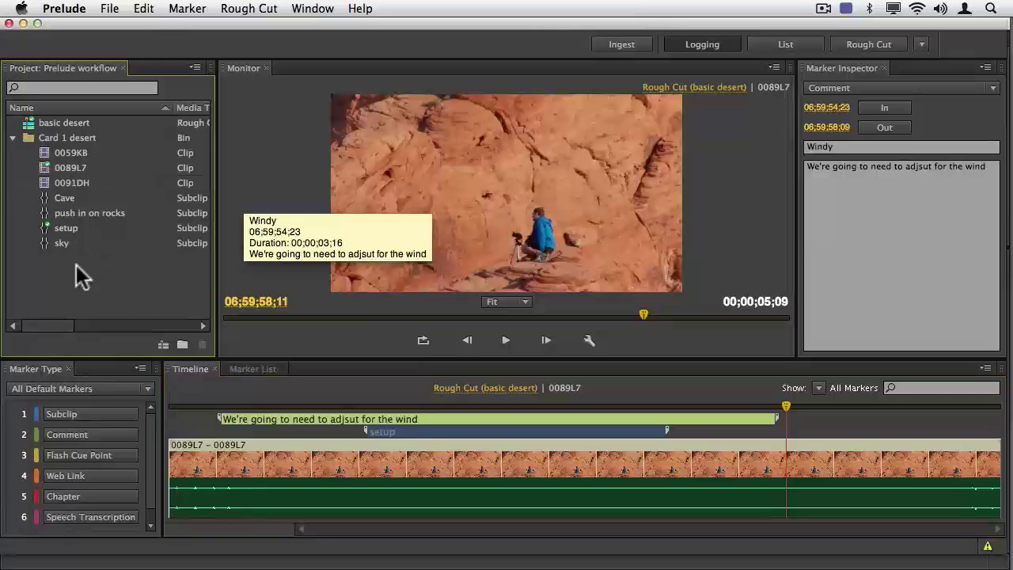
Open clip 0091DH and add a 'make sky bluer' comment marker just past its start
click(50, 181)
double_click(50, 182)
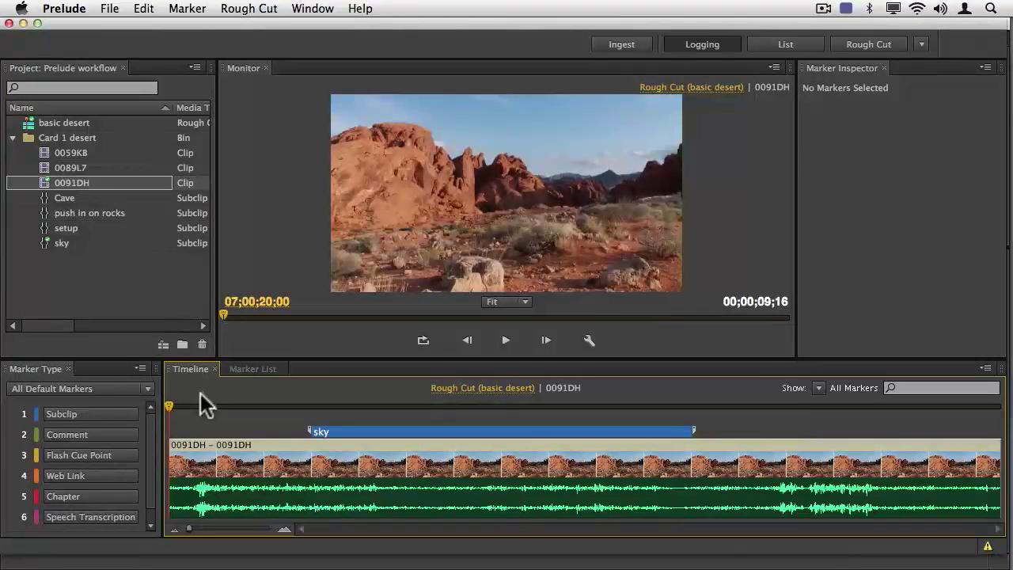
click(208, 403)
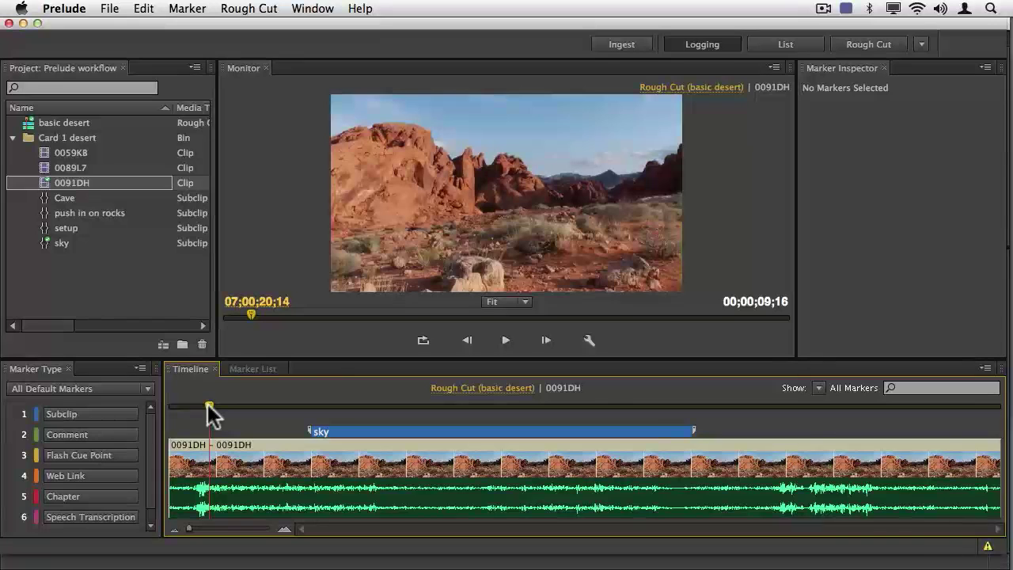
click(94, 431)
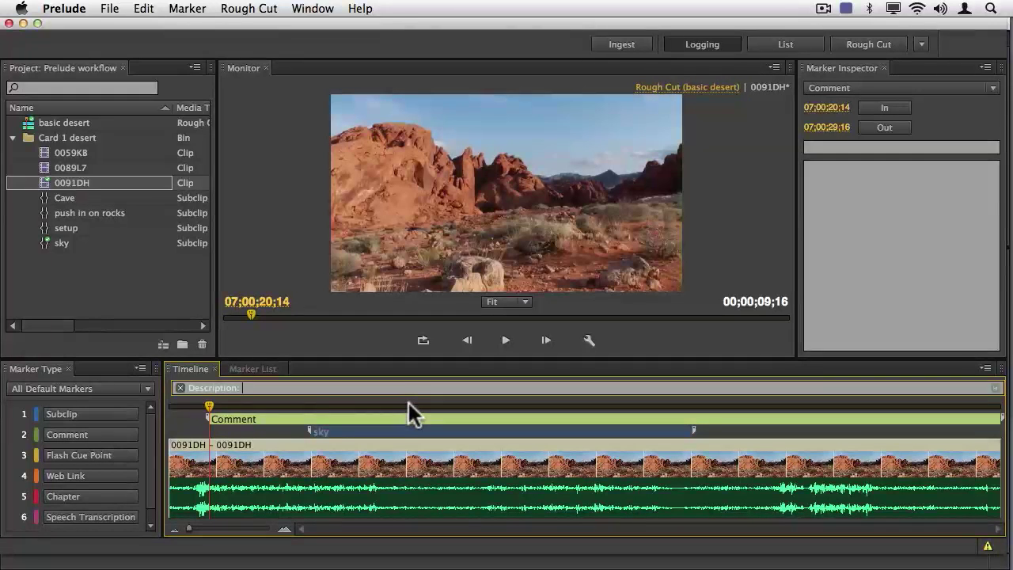
text(make )
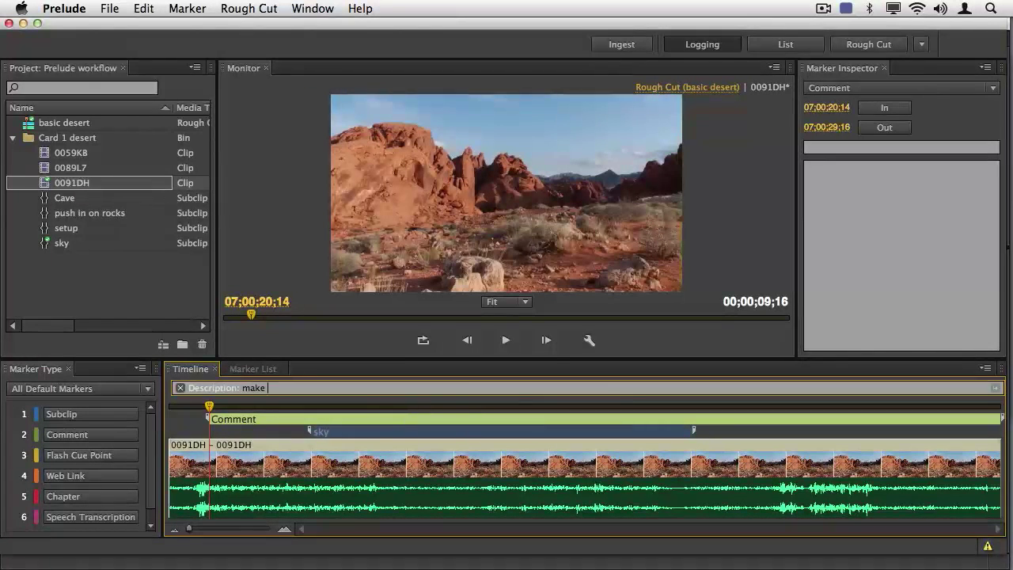
text(sky blue)
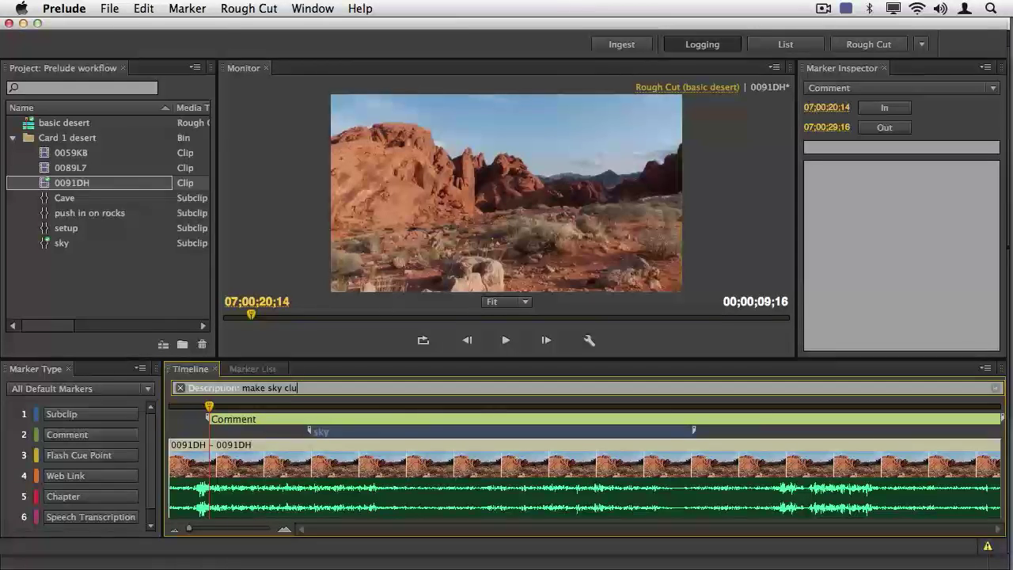
text(r)
key(Return)
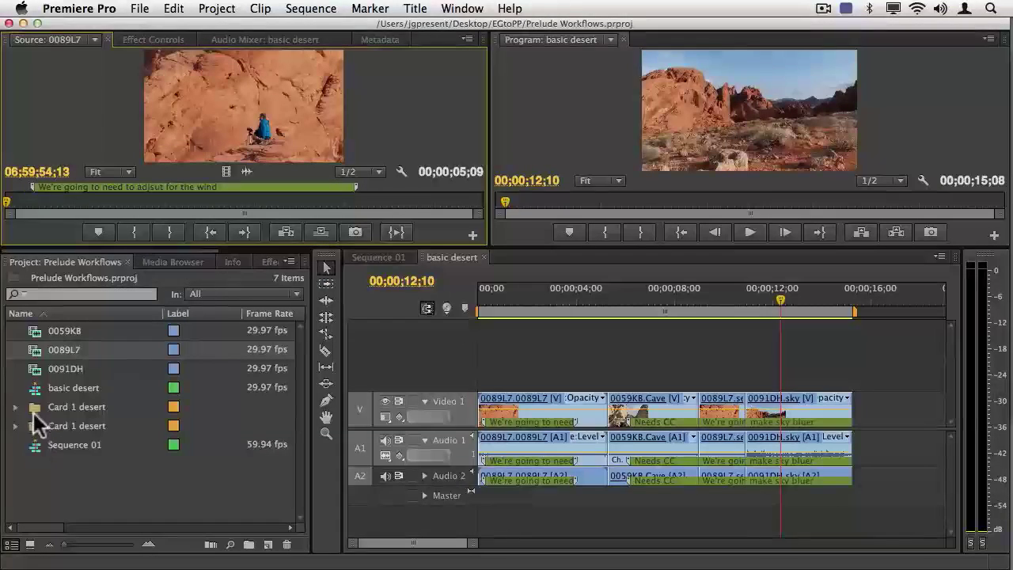
Load clip 0091DH into Premiere Pro's Source monitor and view its make sky bluer marker
key(super+i)
key(Escape)
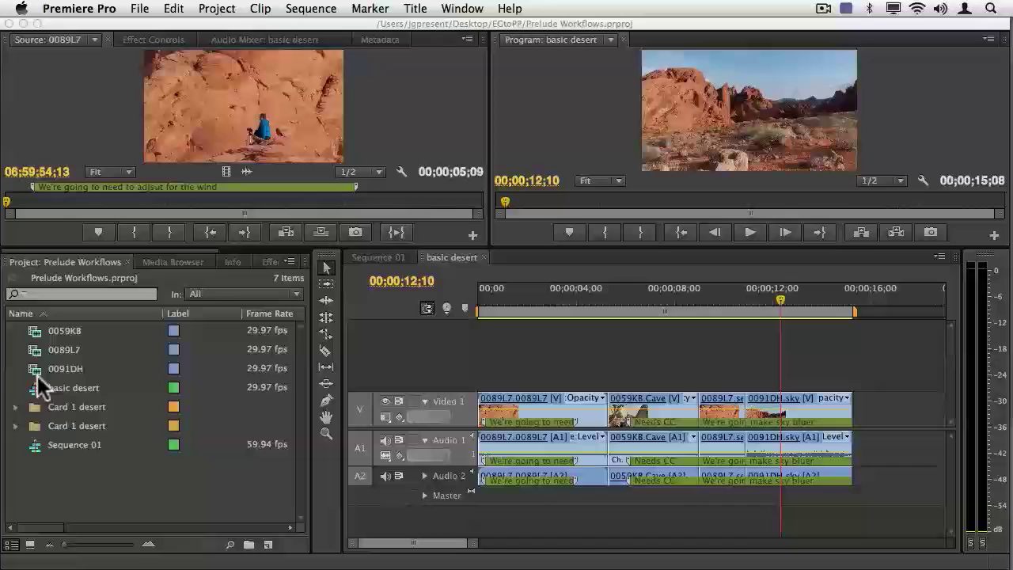
double_click(36, 371)
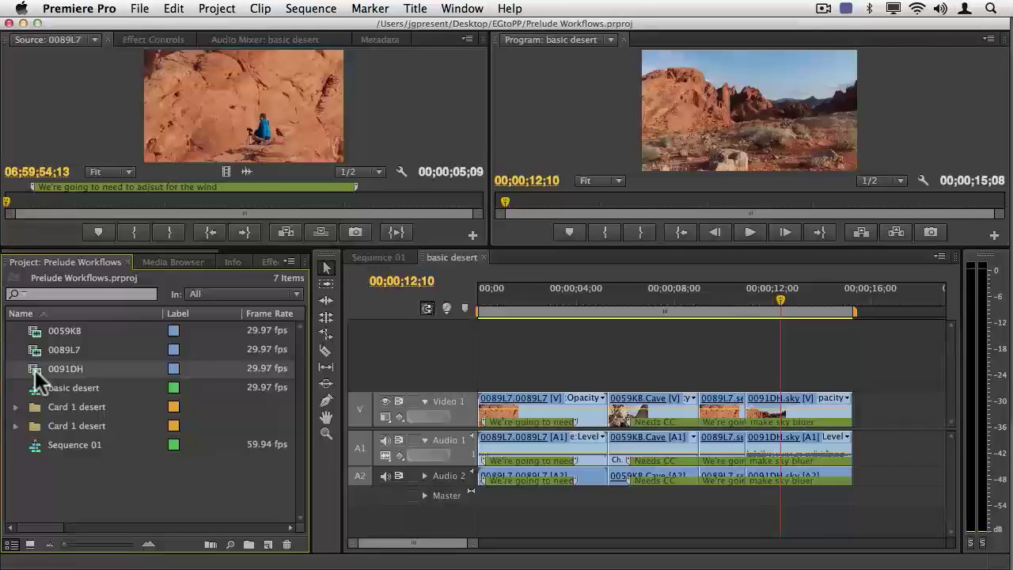
mouse_move(240, 187)
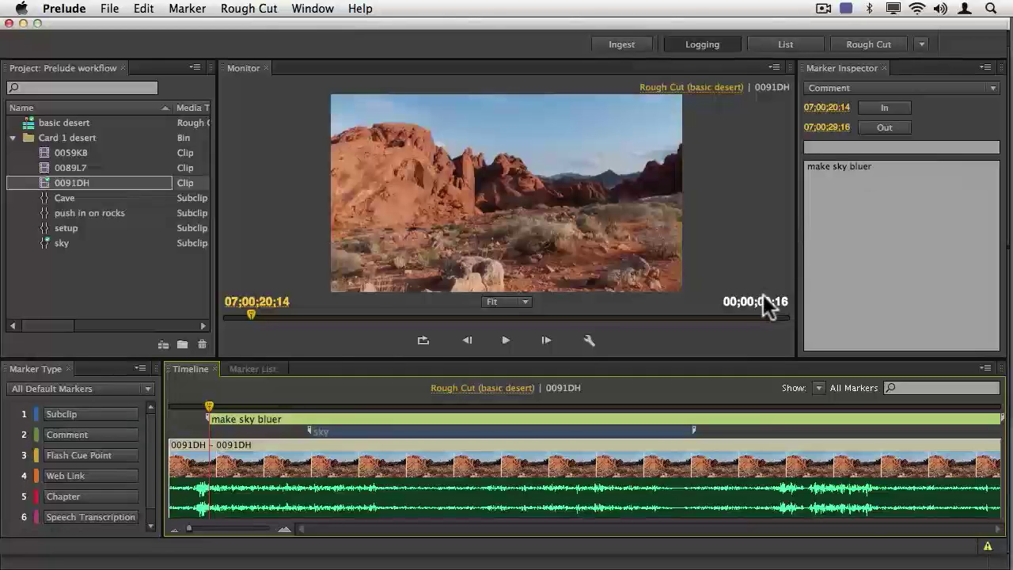
Rename the 0091DH marker 'Make sky blue', add the note 'Use some isolation to fix the sky to really make i', and save
click(738, 406)
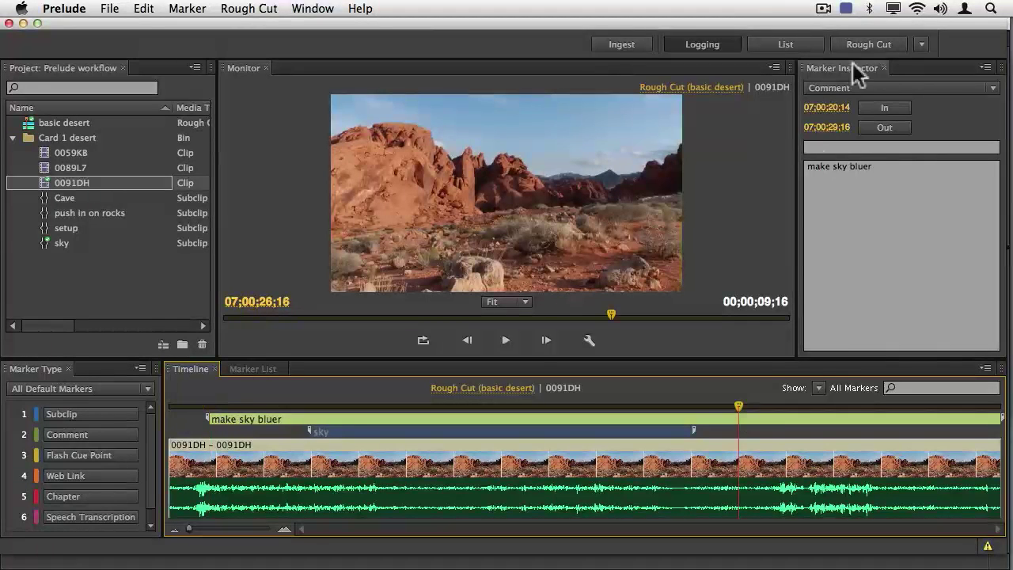
click(862, 143)
text(Make s)
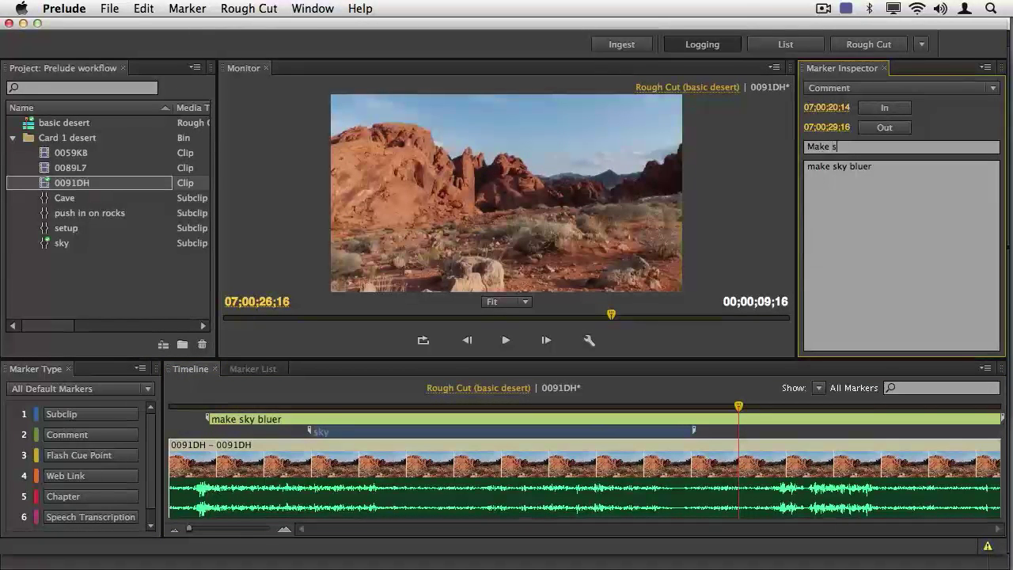
text(ky blue)
key(Tab)
text(Use some isolation to fix the sk)
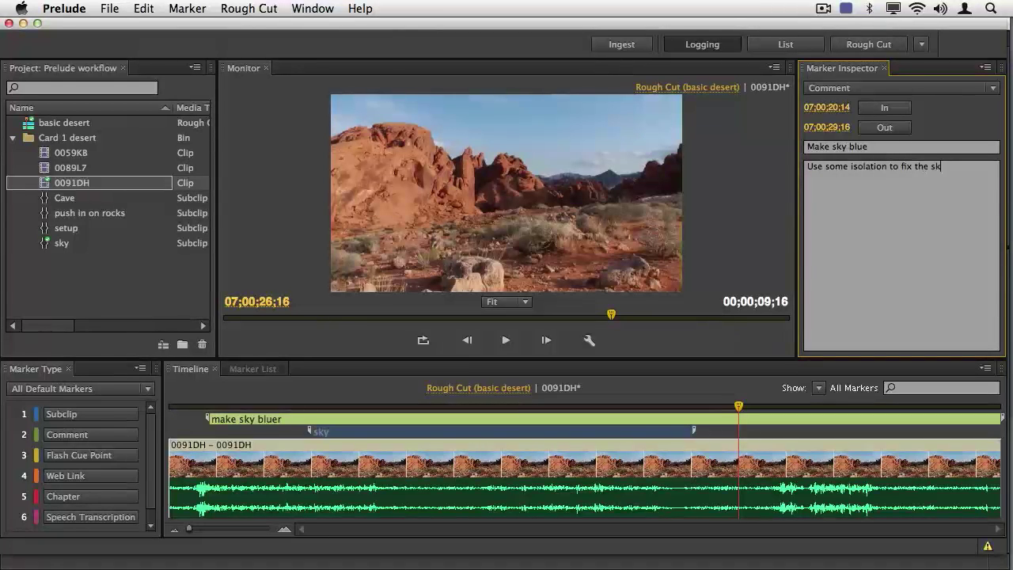
text(y to really make it pop.)
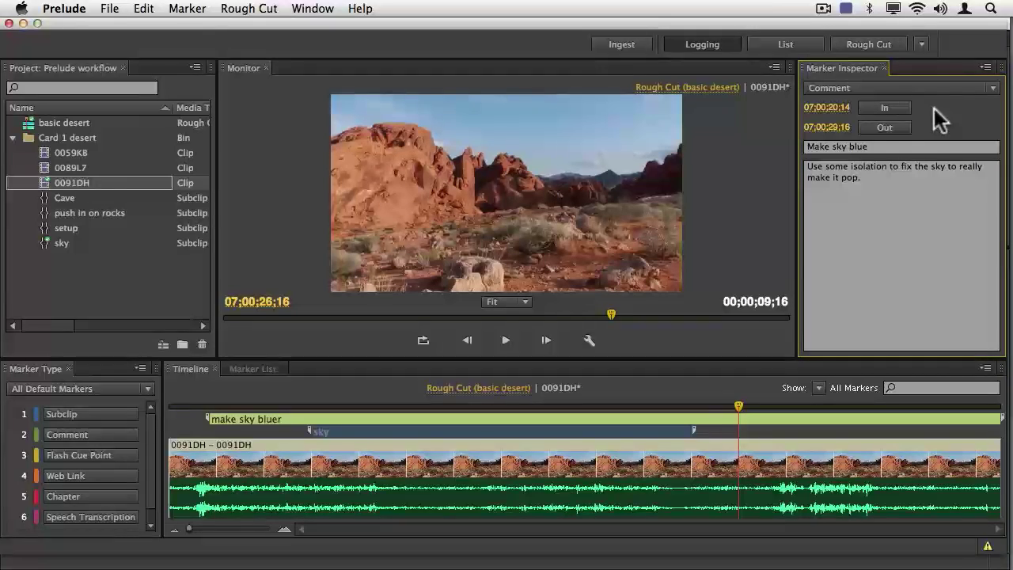
click(109, 9)
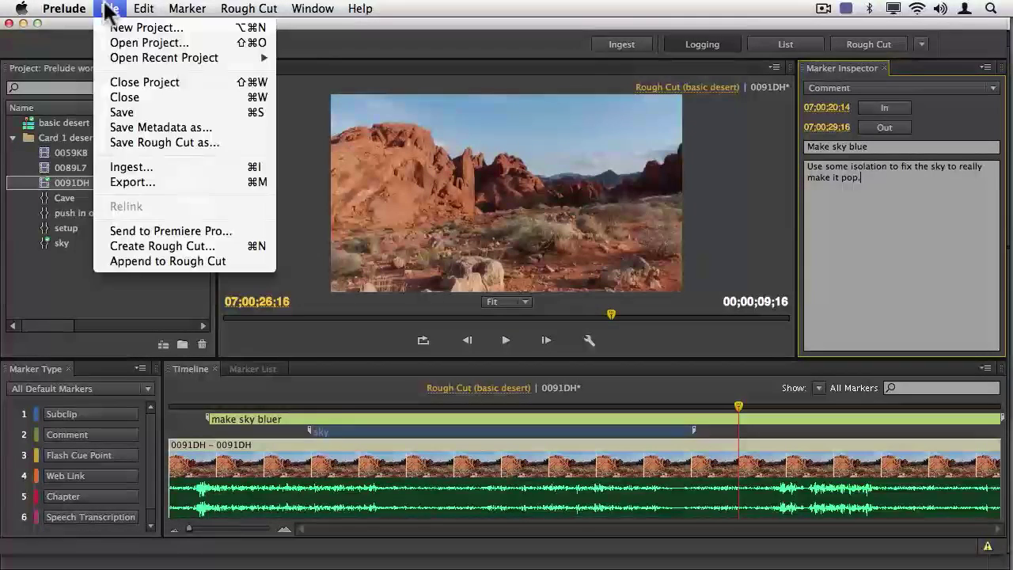
click(144, 113)
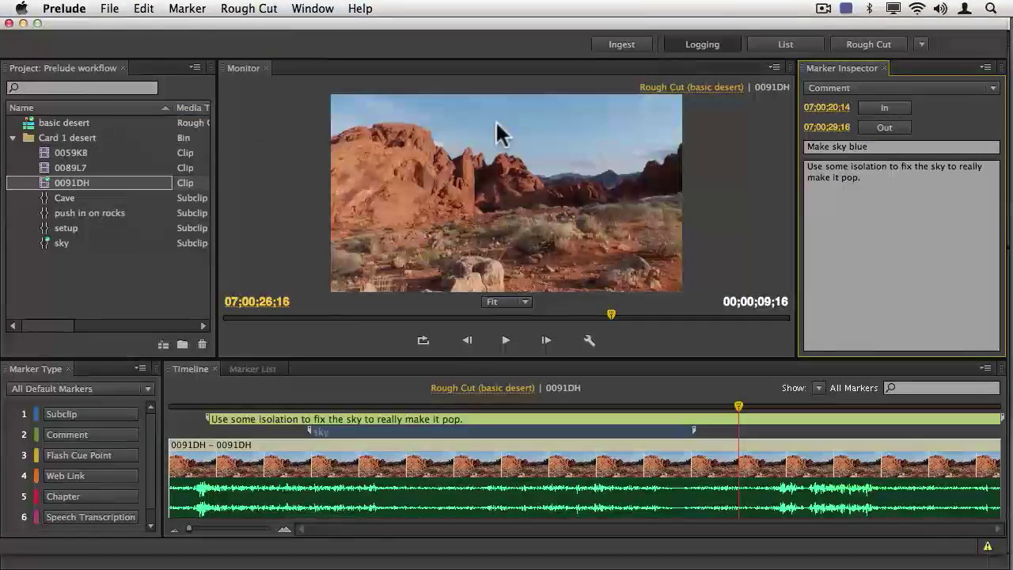